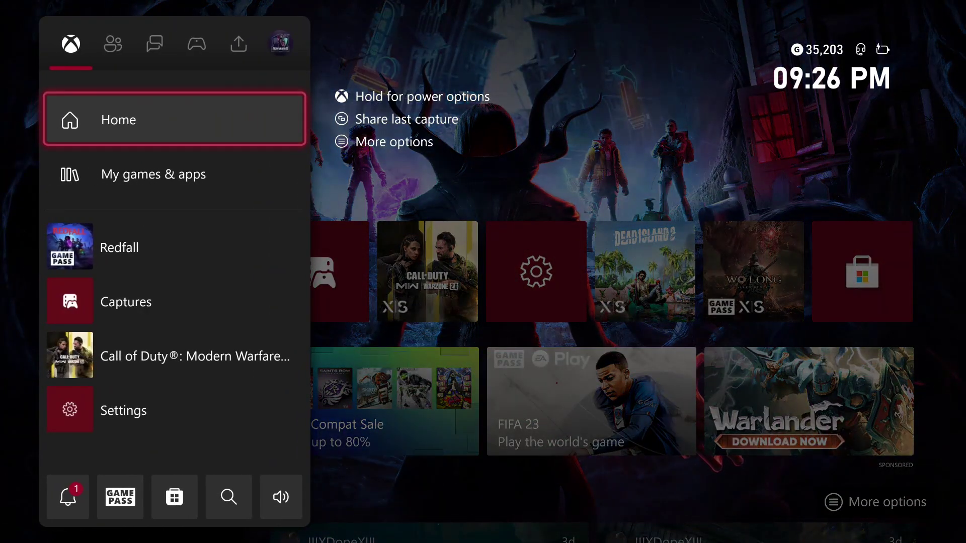
# Open the full game library, switch to the Apps collection, and launch Captures.
pyautogui.press('Down')
pyautogui.press('Down')
pyautogui.press('Down')
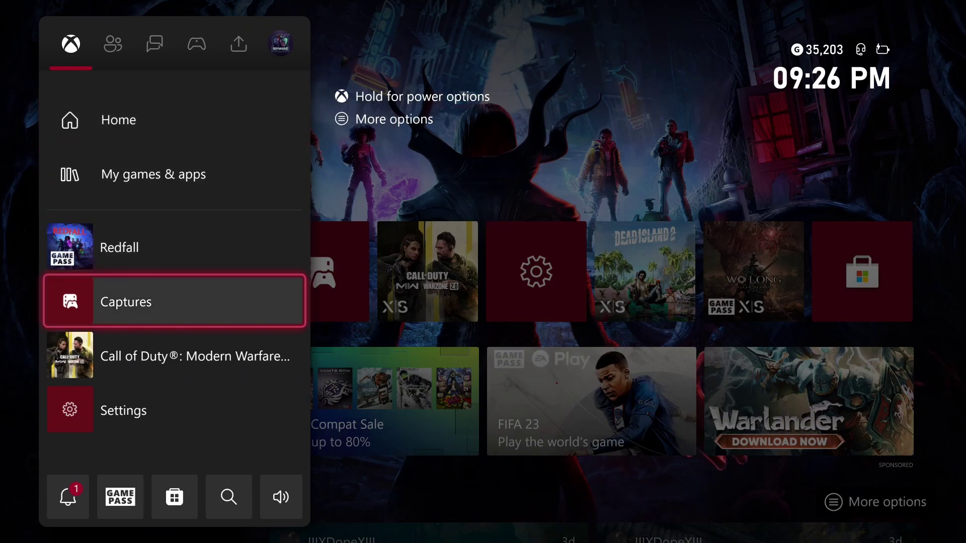
pyautogui.press('Up')
pyautogui.press('Up')
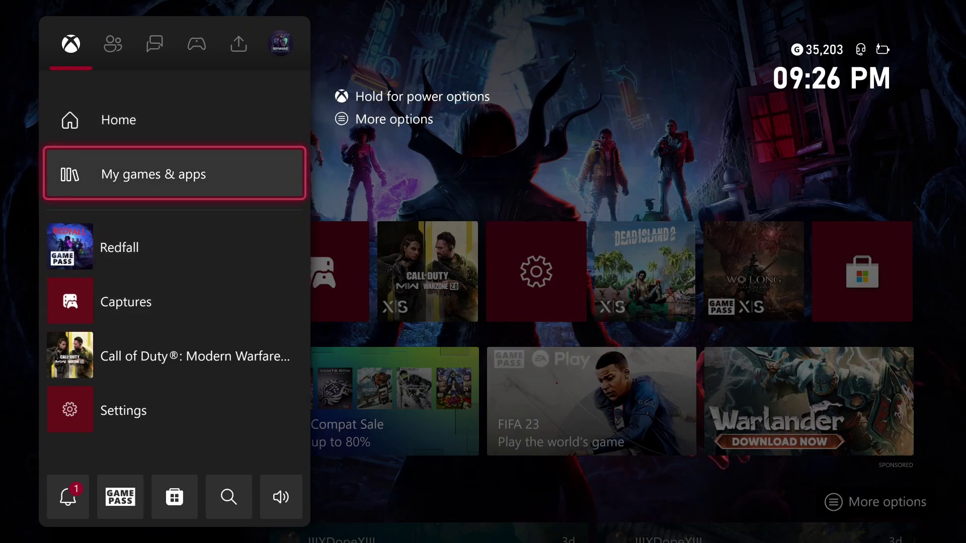
pyautogui.press('Return')
pyautogui.press('Return')
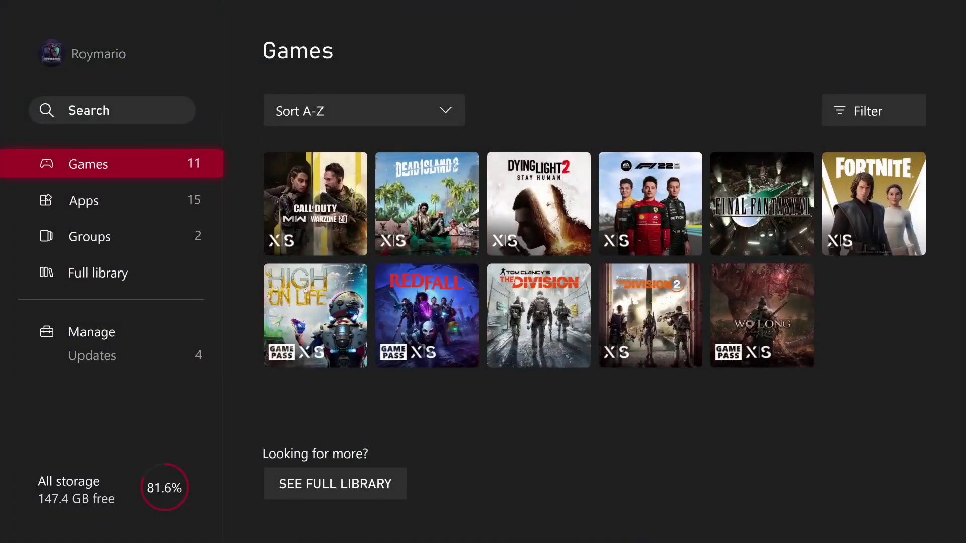
pyautogui.press('Down')
pyautogui.press('Right')
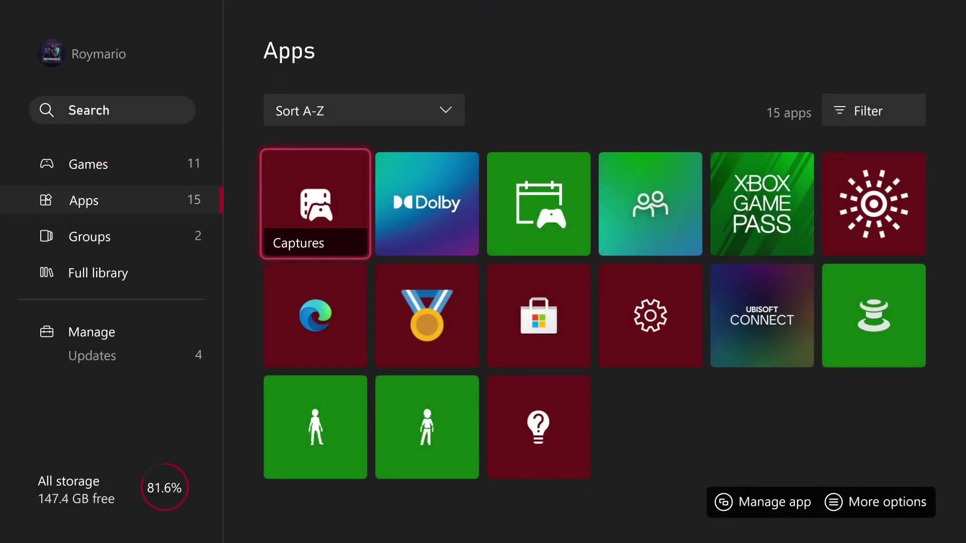
pyautogui.press('Return')
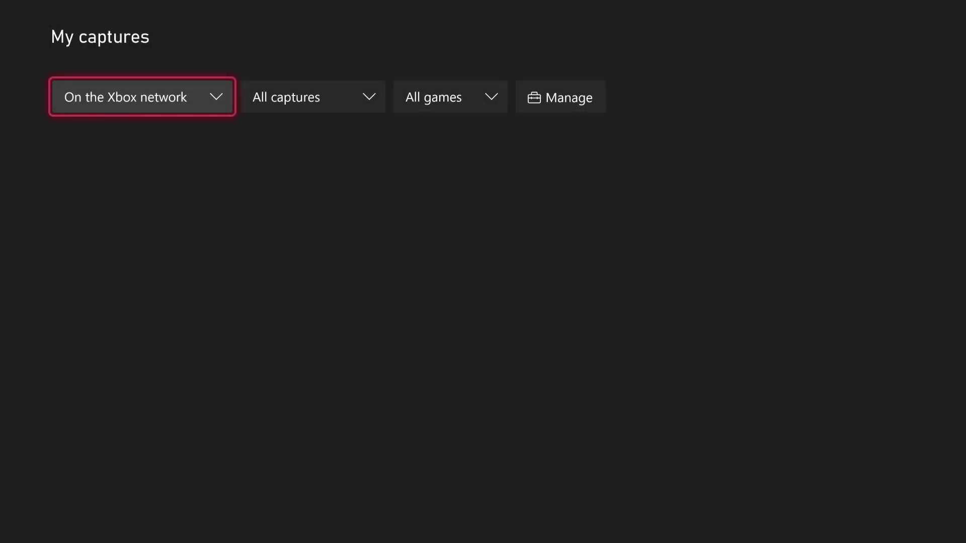
# Browse the recent Redfall captures from the guide's capture and sharing options.
pyautogui.press('super')
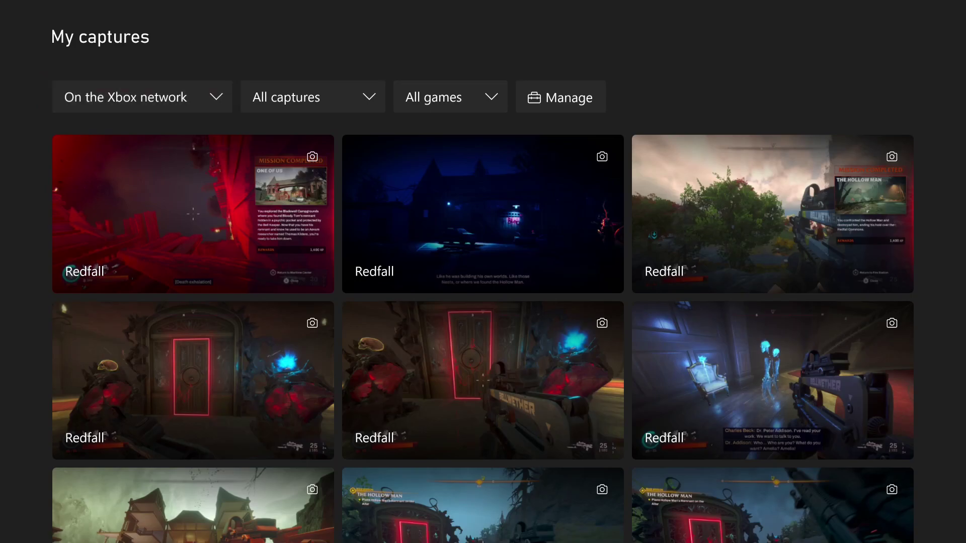
pyautogui.press('Right')
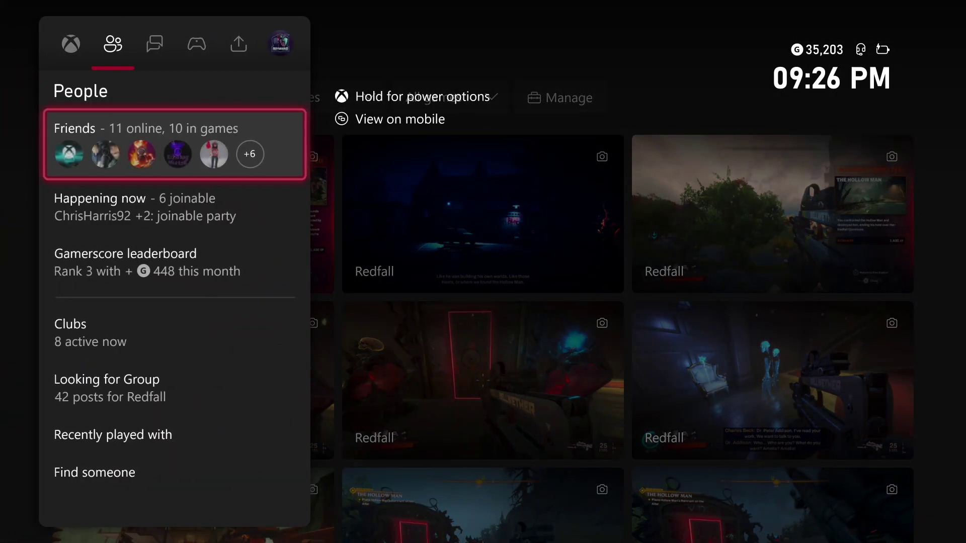
pyautogui.press('Right')
pyautogui.press('Right')
pyautogui.press('Right')
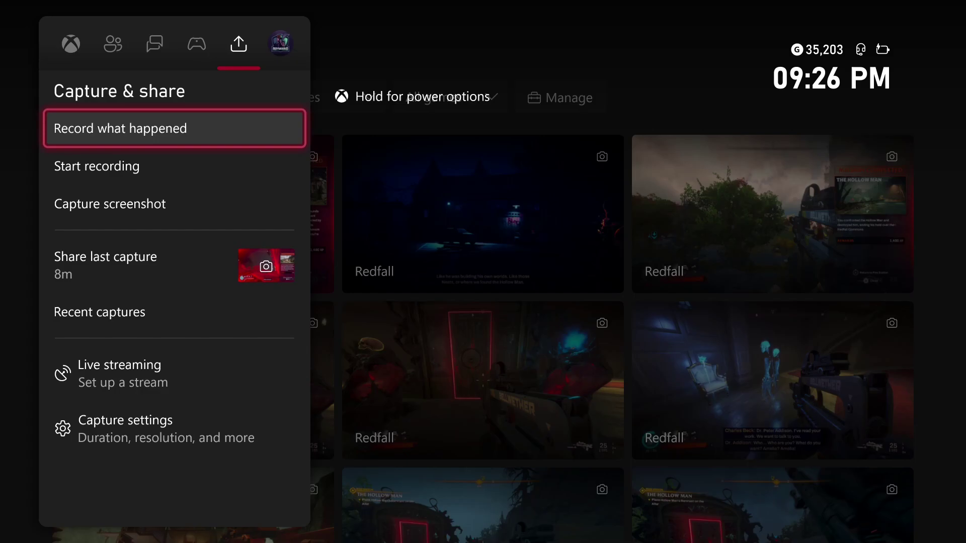
pyautogui.press('Down')
pyautogui.press('Down')
pyautogui.press('Down')
pyautogui.press('Down')
pyautogui.press('Return')
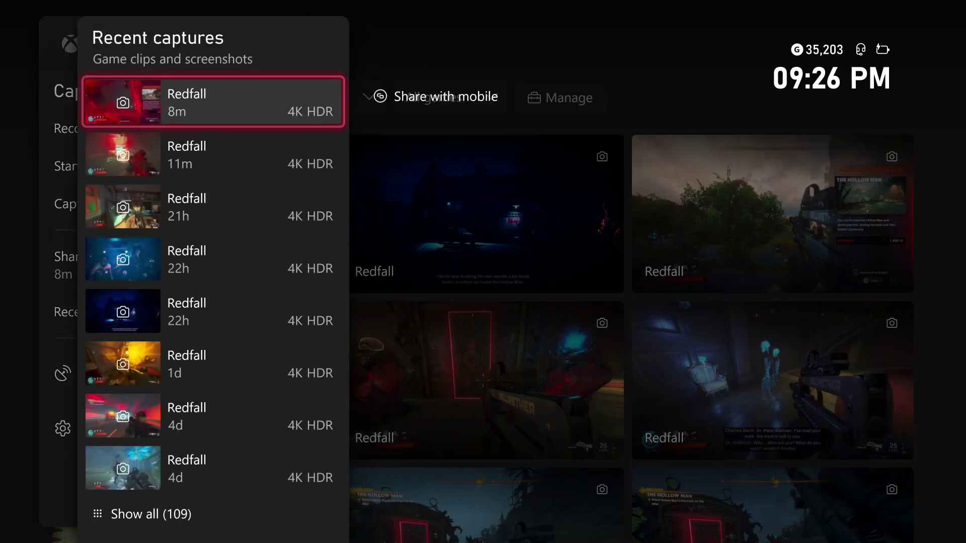
pyautogui.press('Down')
pyautogui.press('Down')
pyautogui.press('Down')
pyautogui.press('Down')
pyautogui.press('Down')
pyautogui.press('Down')
pyautogui.press('Down')
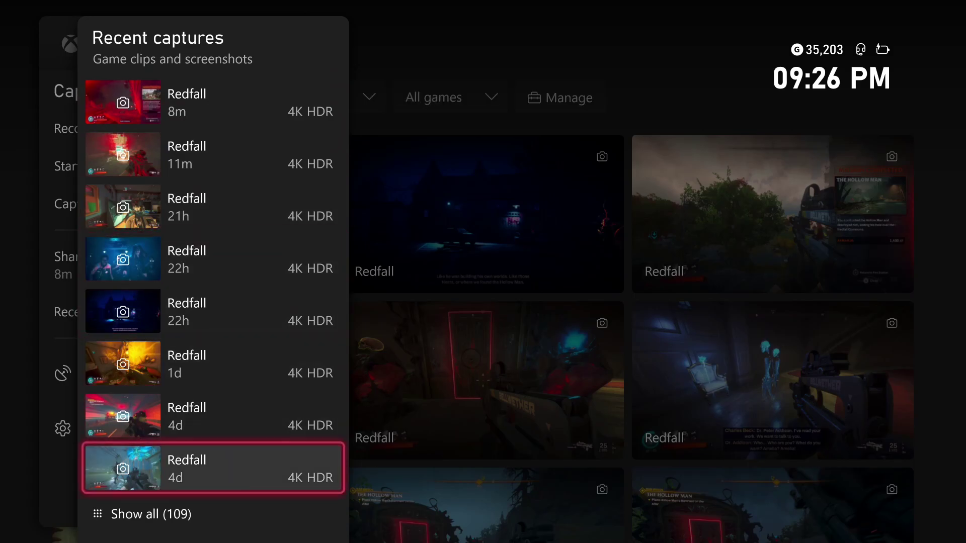
pyautogui.press('Down')
pyautogui.press('Return')
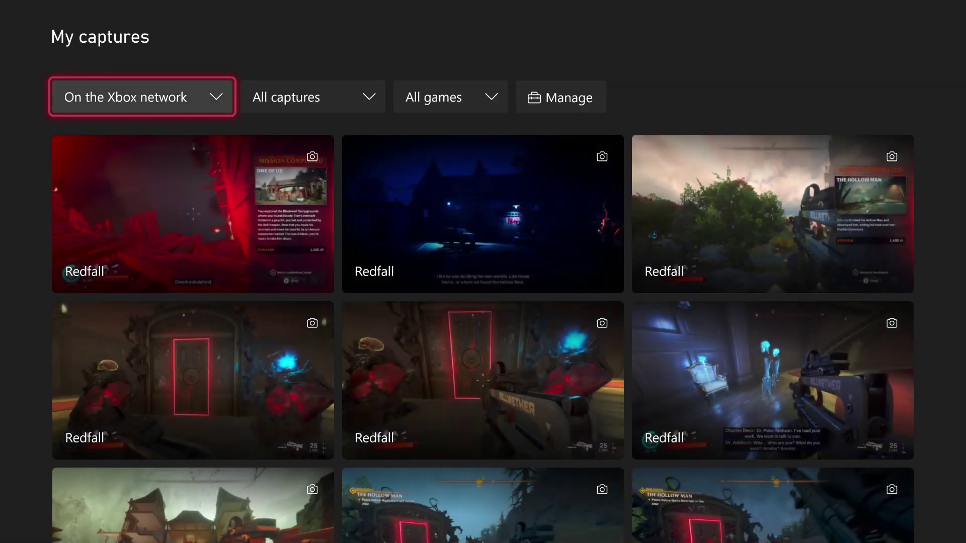
# Move onto the first Redfall screenshot in the My captures grid.
pyautogui.press('Down')
pyautogui.press('Right')
pyautogui.press('Down')
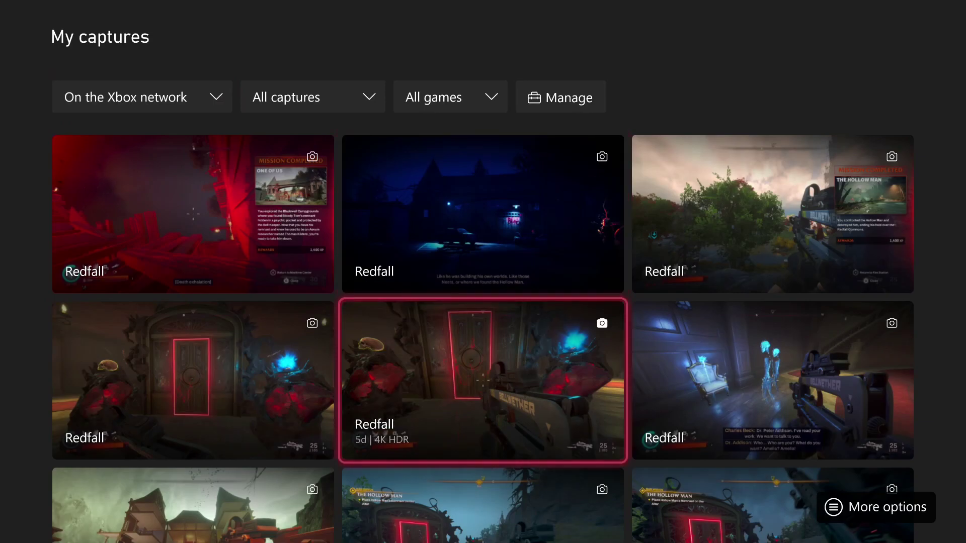
pyautogui.press('Up')
pyautogui.press('Left')
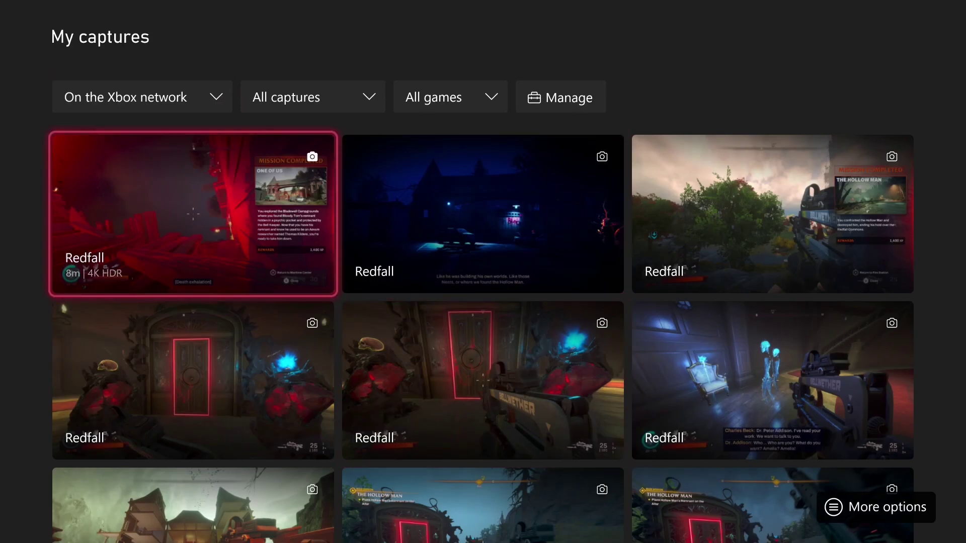
# Close Captures and reopen the guide's Recent captures list.
pyautogui.press('Escape')
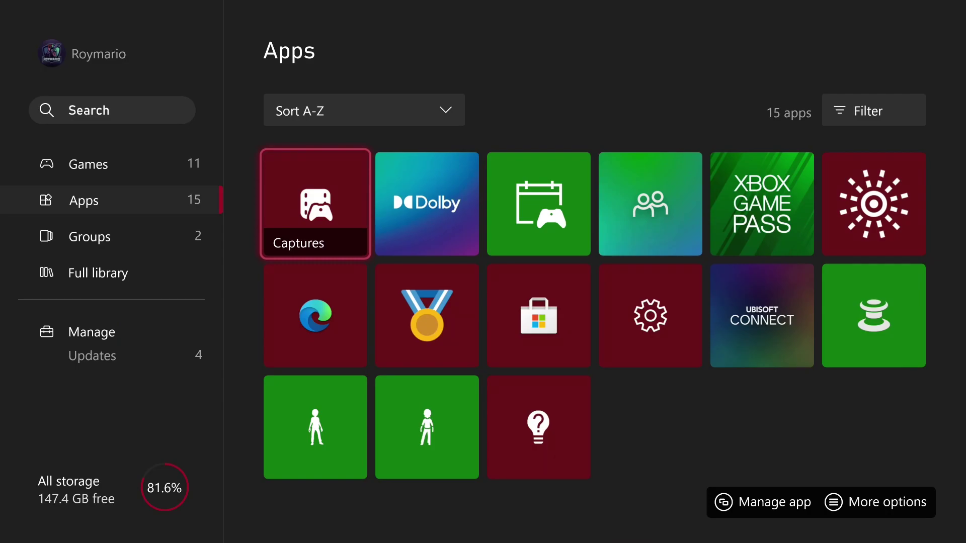
pyautogui.press('super')
pyautogui.press('Right')
pyautogui.press('Right')
pyautogui.press('Right')
pyautogui.press('Right')
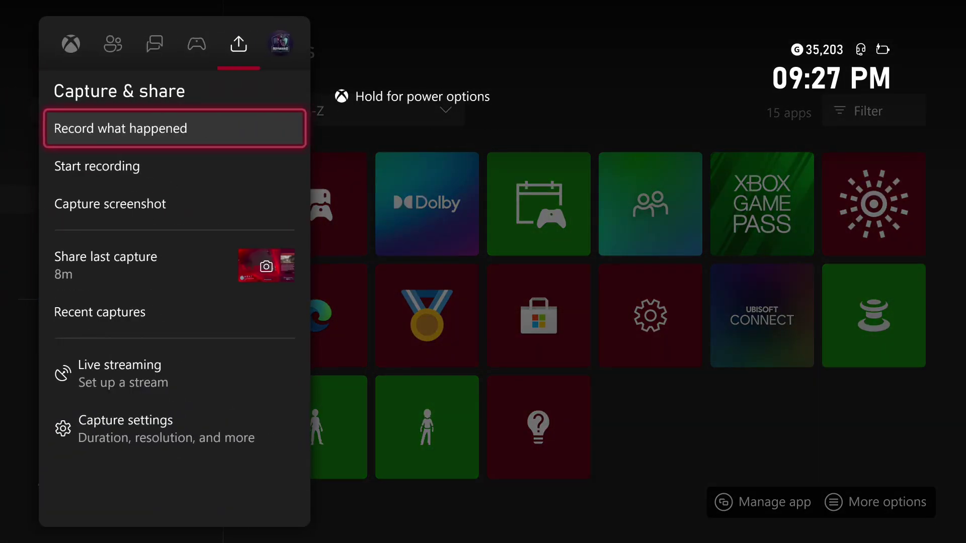
pyautogui.press('Down')
pyautogui.press('Down')
pyautogui.press('Down')
pyautogui.press('Down')
pyautogui.press('Return')
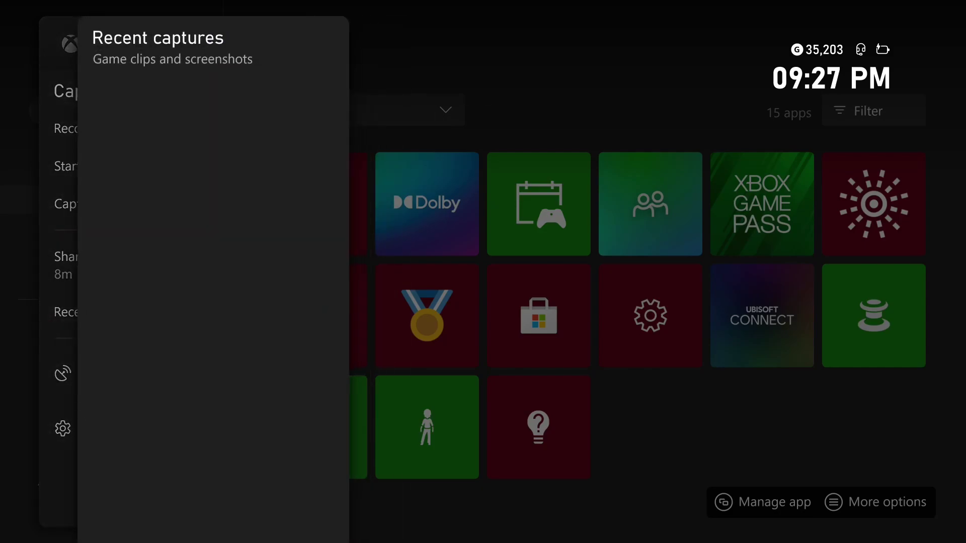
pyautogui.press('Down')
pyautogui.press('Down')
# View the newest Redfall capture's sharing options, then open Show all (109).
pyautogui.press('Up')
pyautogui.press('Down')
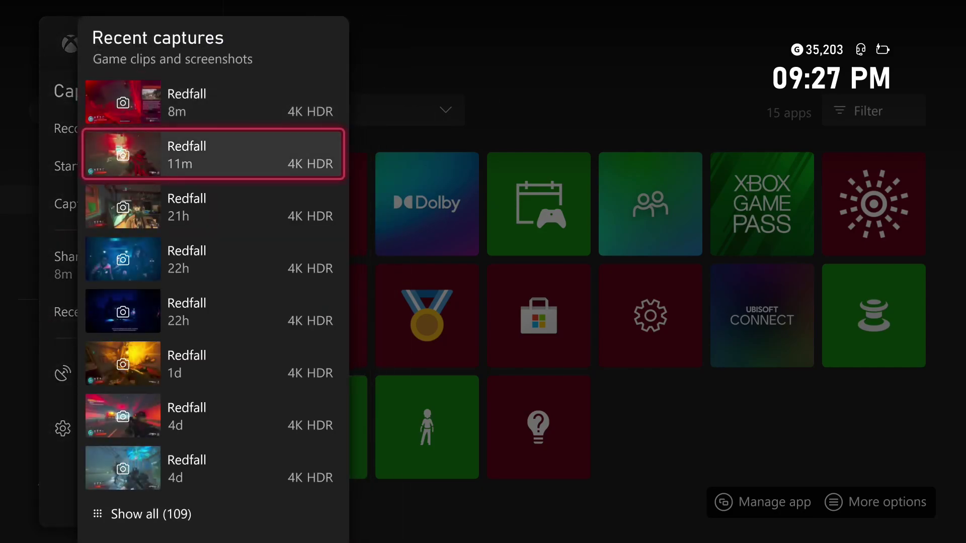
pyautogui.press('Up')
pyautogui.press('Return')
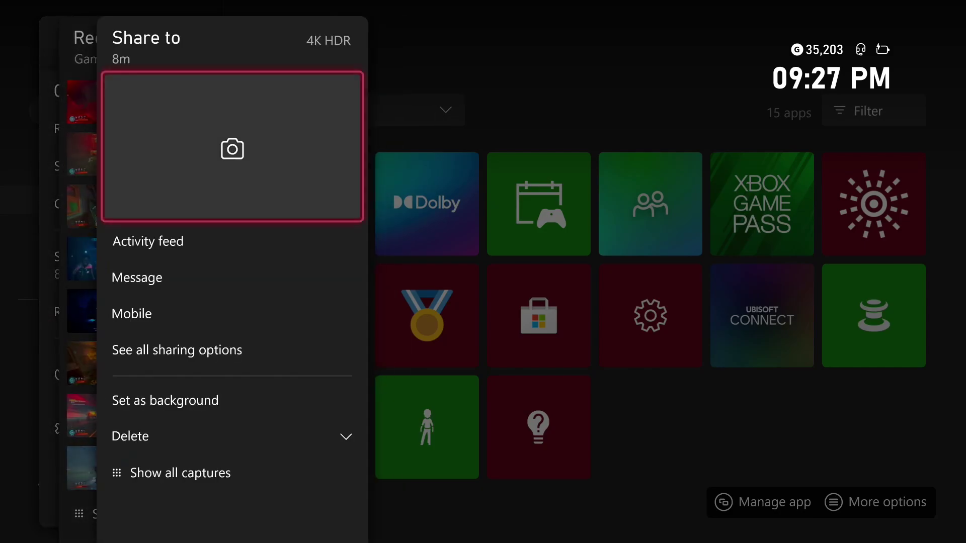
pyautogui.press('Down')
pyautogui.press('Down')
pyautogui.press('Down')
pyautogui.press('Down')
pyautogui.press('Escape')
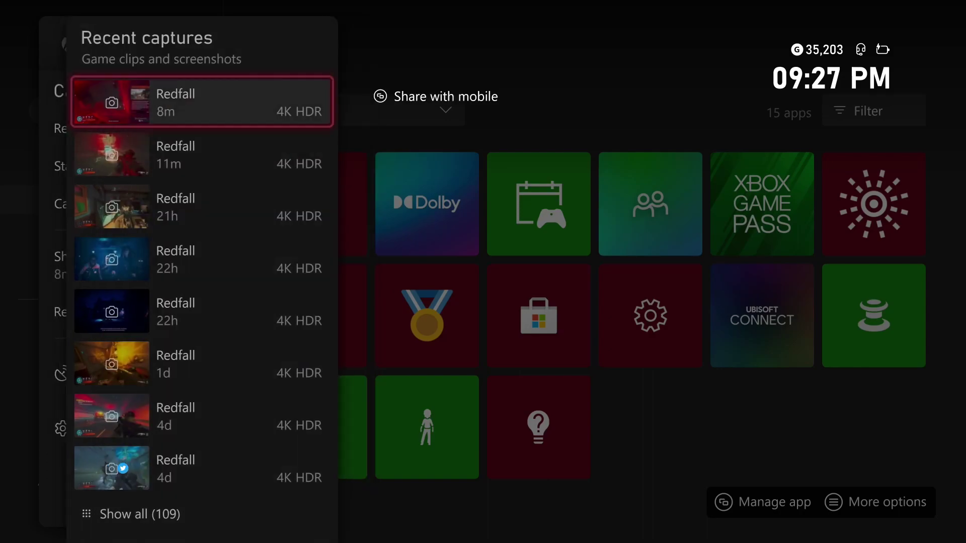
pyautogui.press('Down')
pyautogui.press('Down')
pyautogui.press('Down')
pyautogui.press('Down')
pyautogui.press('Down')
pyautogui.press('Down')
pyautogui.press('Down')
pyautogui.press('Return')
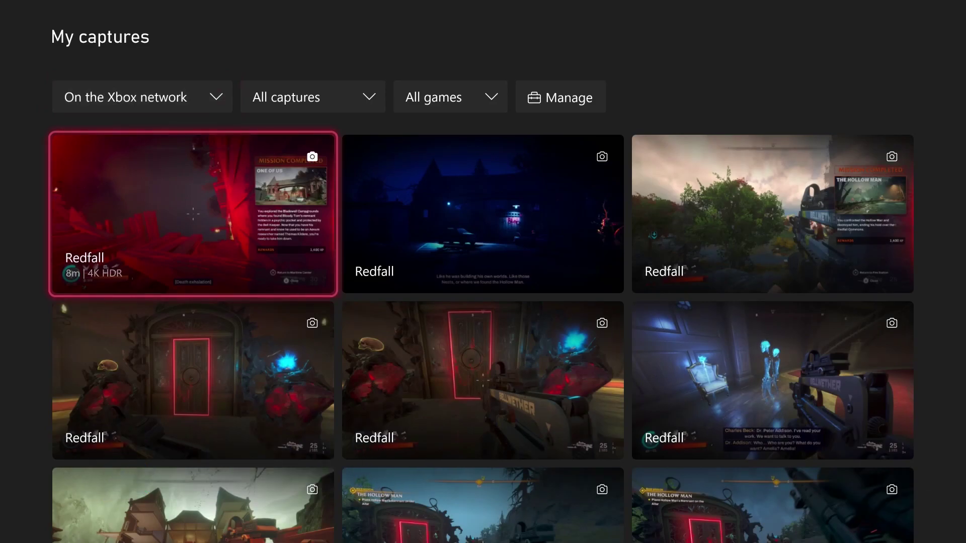
# Keep the capture type filter set to All captures.
pyautogui.press('Up')
pyautogui.press('Right')
pyautogui.press('Return')
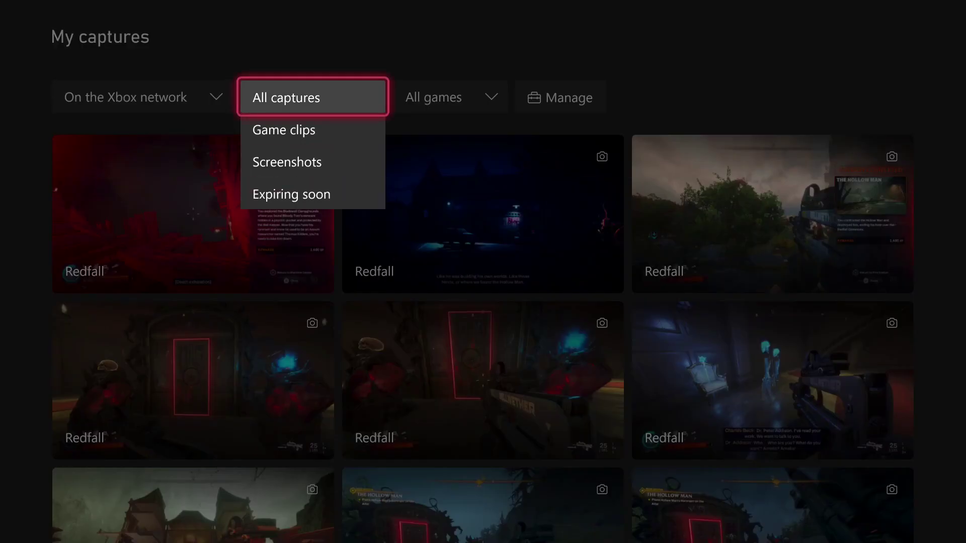
pyautogui.press('Down')
pyautogui.press('Up')
# Switch the captures gallery into Manage mode for bulk management.
pyautogui.press('Return')
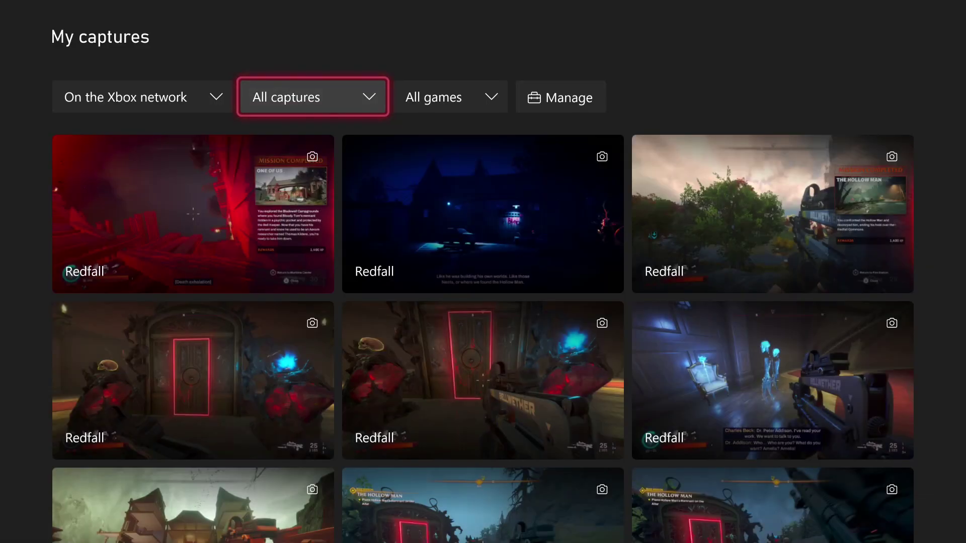
pyautogui.press('Down')
pyautogui.press('Up')
pyautogui.press('Right')
pyautogui.press('Right')
pyautogui.press('Return')
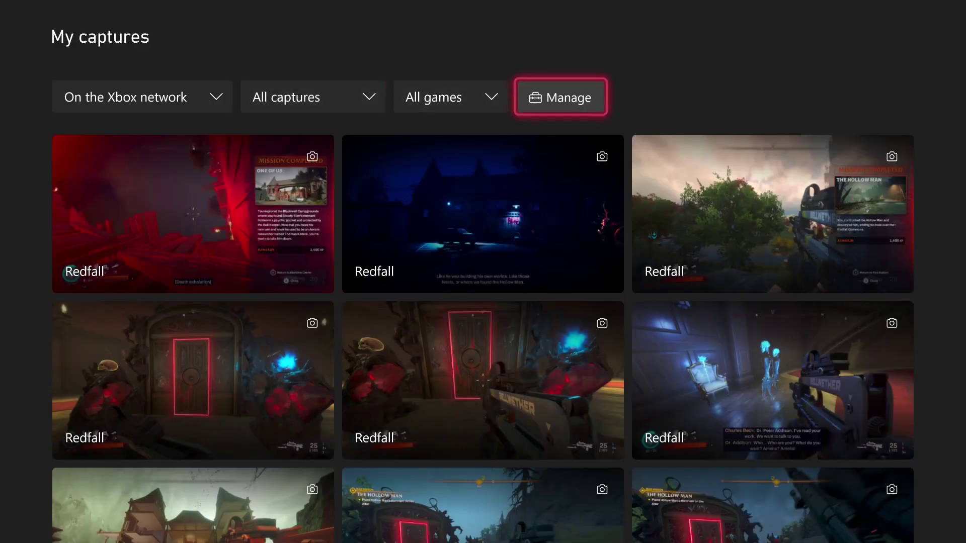
# Check the first row of capture tiles.
pyautogui.press('Down')
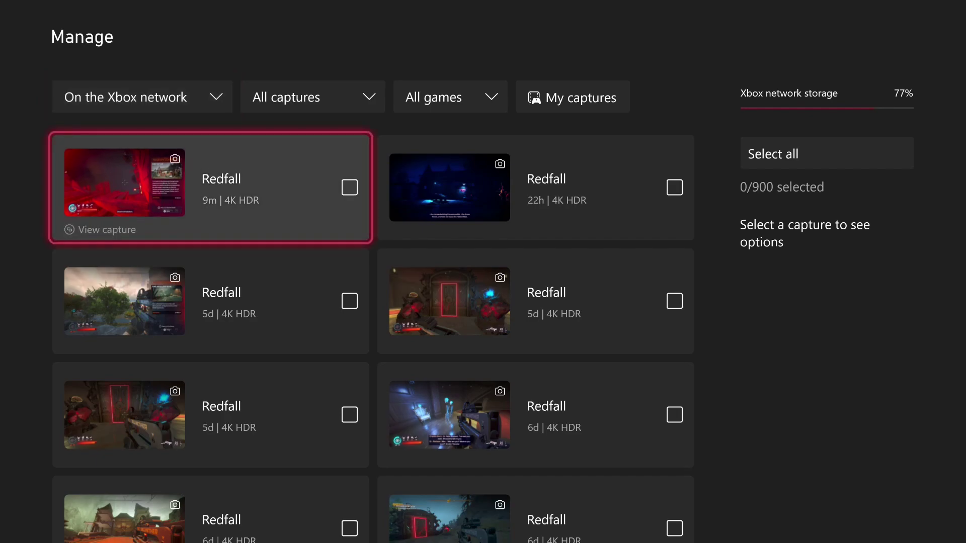
pyautogui.press('Return')
pyautogui.press('Right')
pyautogui.press('Return')
pyautogui.press('Down')
pyautogui.press('Left')
# Check the second row of captures, then select all 900 captures.
pyautogui.press('Return')
pyautogui.press('Right')
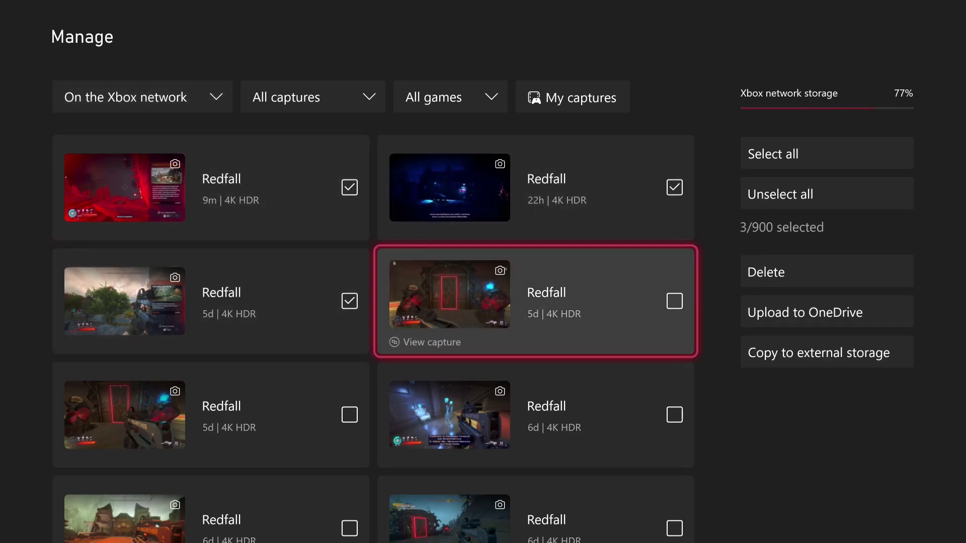
pyautogui.press('Return')
pyautogui.press('Up')
pyautogui.press('Right')
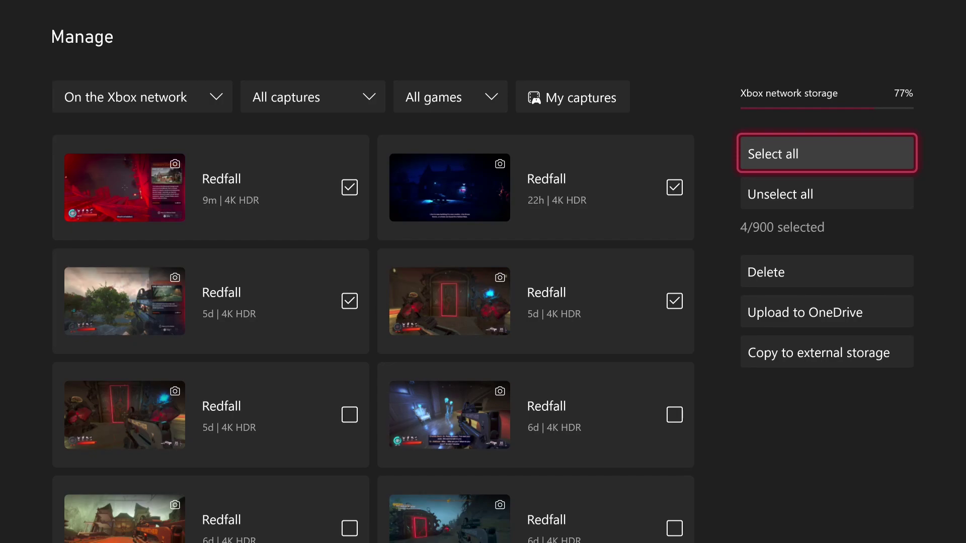
pyautogui.press('Return')
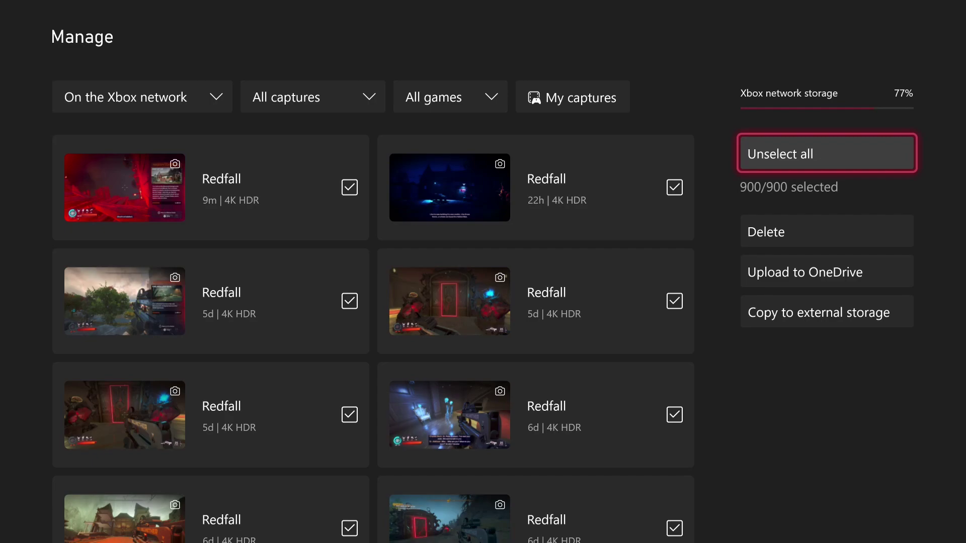
# Uncheck several captures in the top rows of the Manage list.
pyautogui.press('Left')
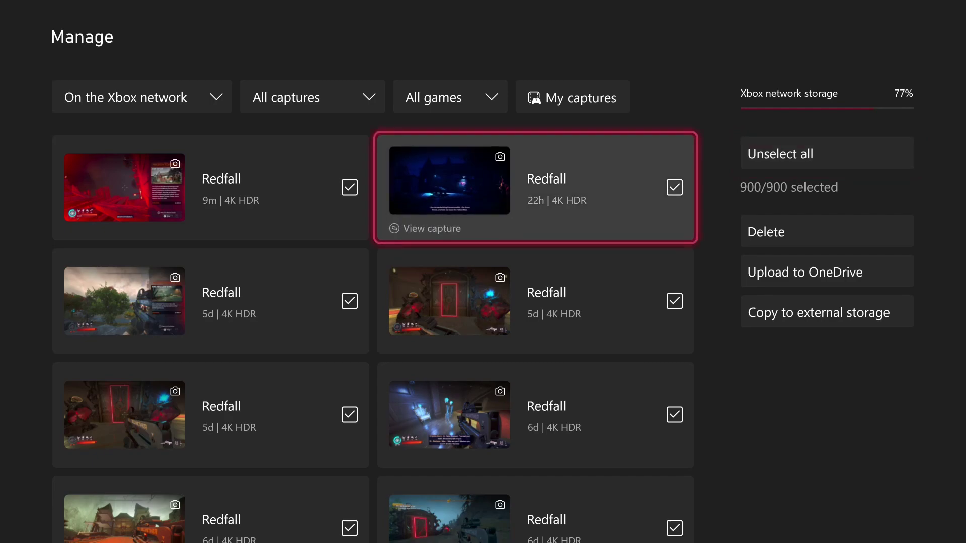
pyautogui.press('Left')
pyautogui.press('Return')
pyautogui.press('Down')
pyautogui.press('Return')
pyautogui.press('Right')
pyautogui.press('Return')
pyautogui.press('Up')
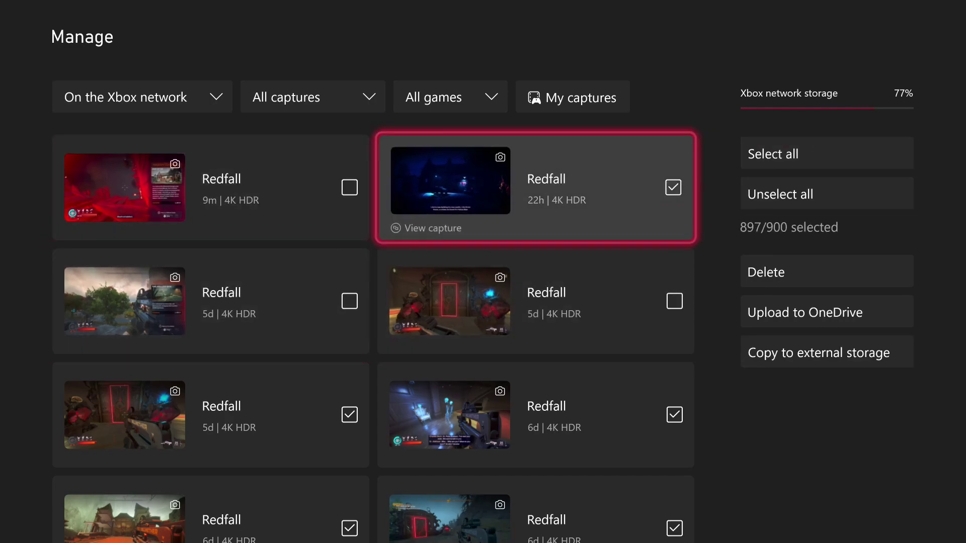
pyautogui.press('Return')
pyautogui.press('Down')
pyautogui.press('Down')
# Uncheck both third-row captures and two more further down.
pyautogui.press('Return')
pyautogui.press('Left')
pyautogui.press('Return')
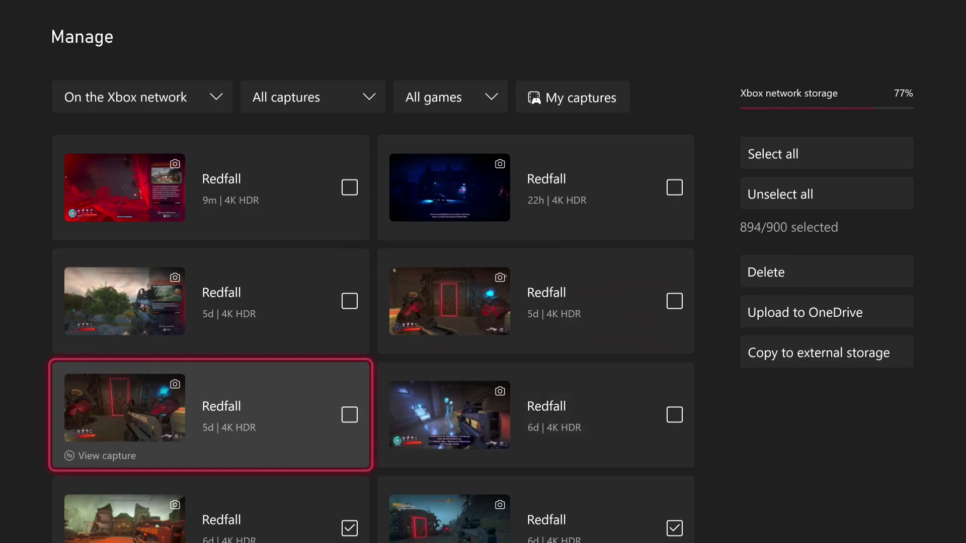
pyautogui.press('Down')
pyautogui.press('Return')
pyautogui.press('Right')
pyautogui.press('Return')
pyautogui.press('Down')
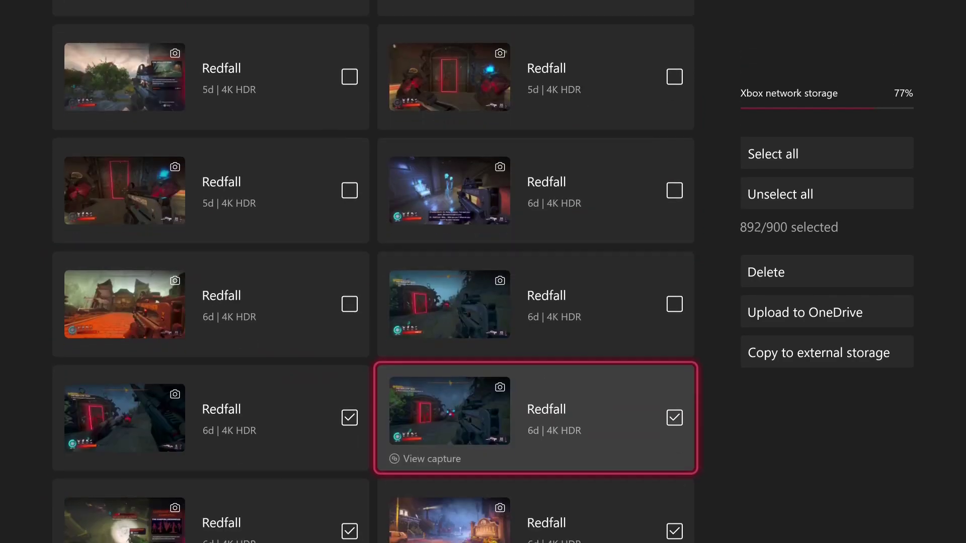
pyautogui.press('Return')
# Uncheck a few more captures, leaving 877 of 883 selected.
pyautogui.press('Left')
pyautogui.press('Return')
pyautogui.press('Down')
pyautogui.press('Right')
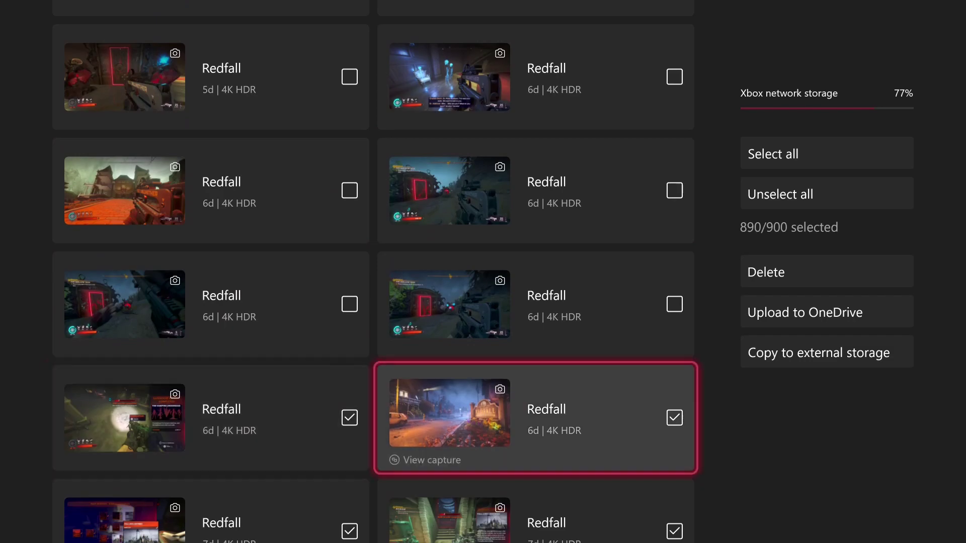
pyautogui.press('Return')
pyautogui.press('Up')
pyautogui.press('Up')
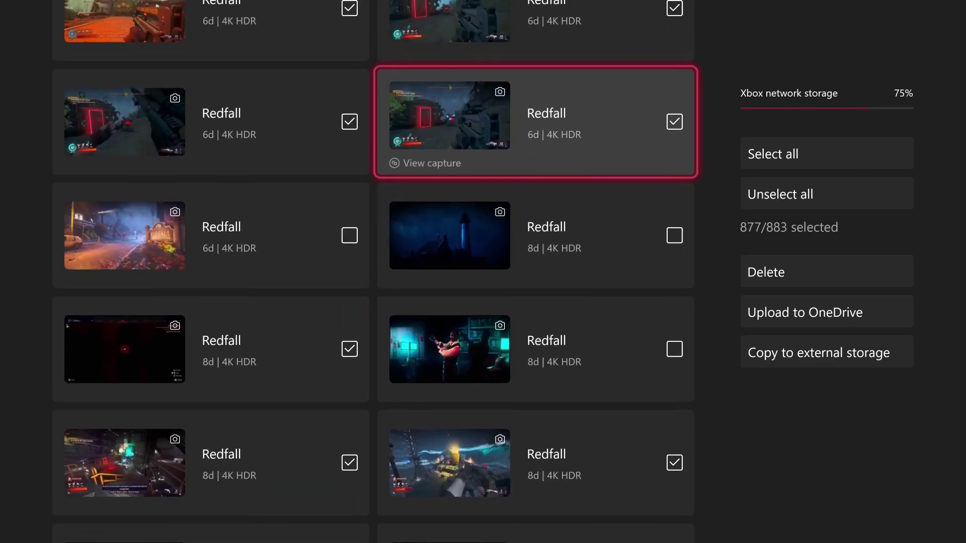
pyautogui.press('Up')
pyautogui.press('Up')
pyautogui.press('Up')
# Delete the 877 selected Redfall captures, confirming DELETE in the dialog.
pyautogui.press('Right')
pyautogui.press('Up')
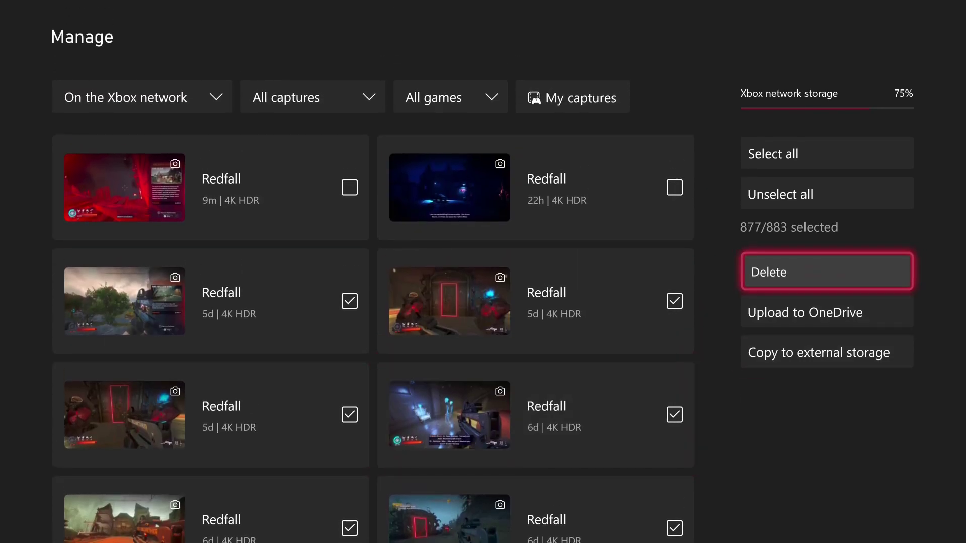
pyautogui.press('Return')
pyautogui.press('Left')
pyautogui.press('Return')
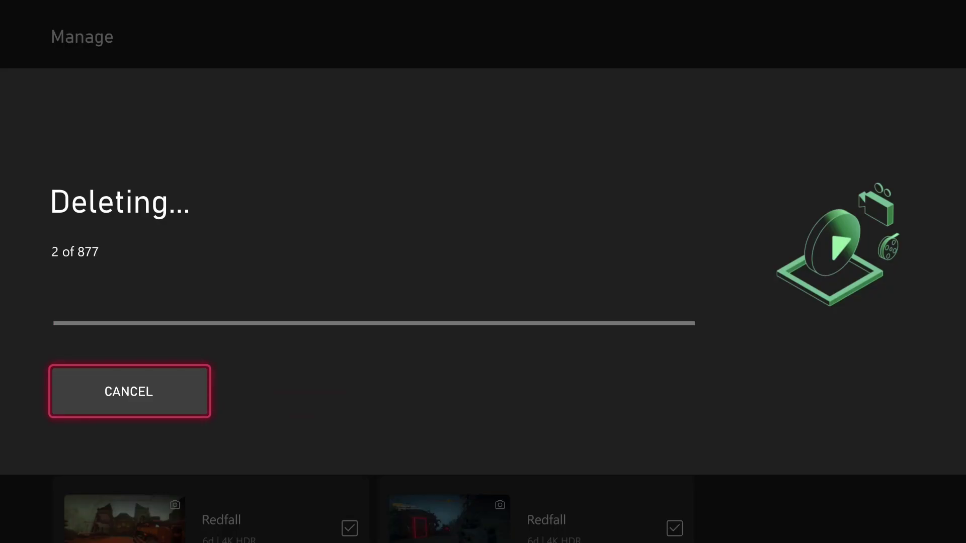